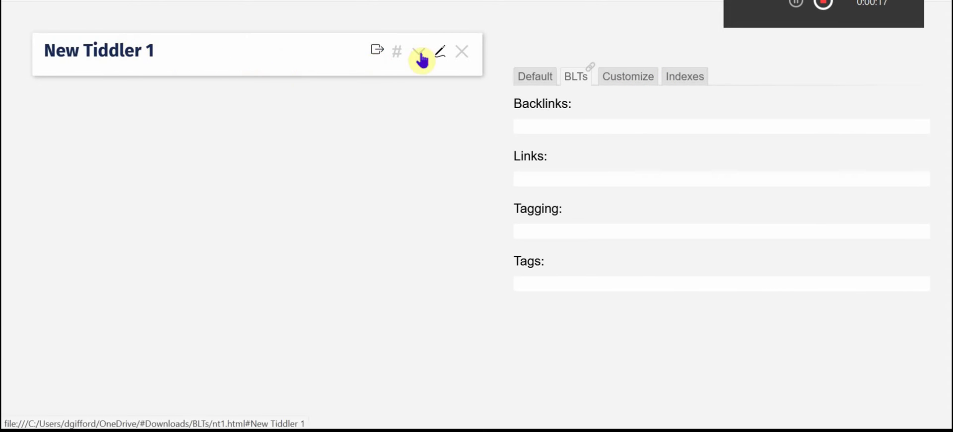
Open New Tiddler 1 for editing and tag it SVG.
{"action": "left_click", "coordinate": [440, 52]}
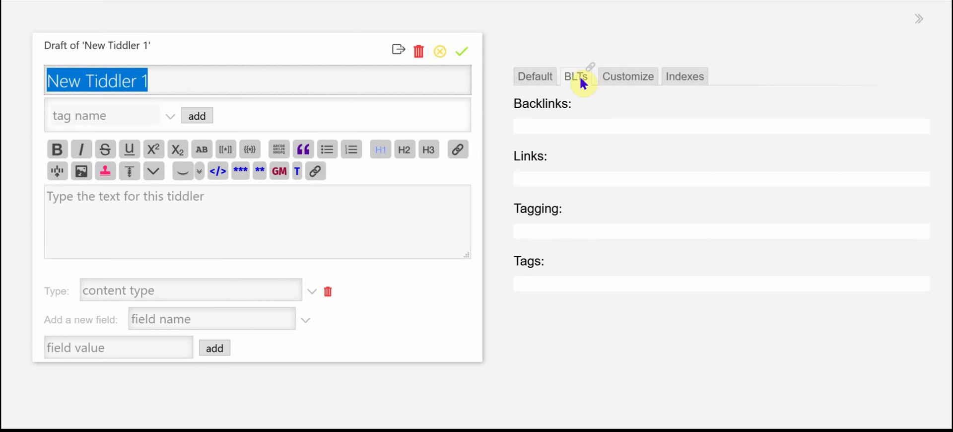
{"action": "left_click", "coordinate": [292, 205]}
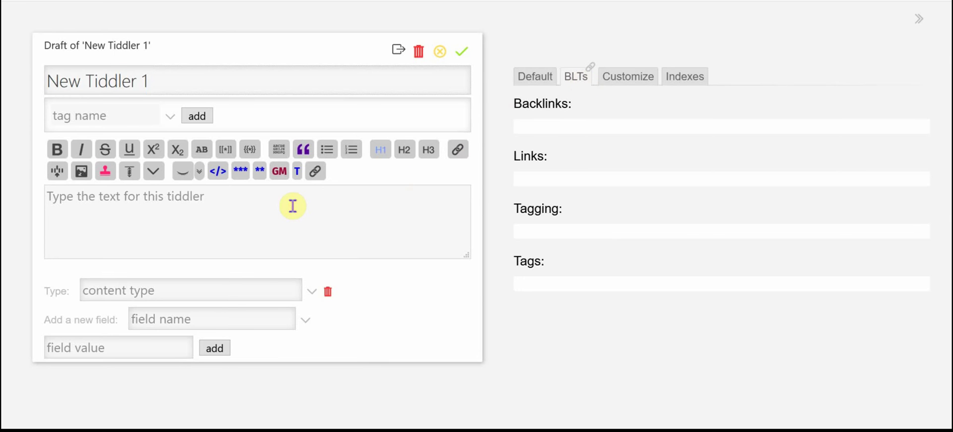
{"action": "left_click", "coordinate": [111, 105]}
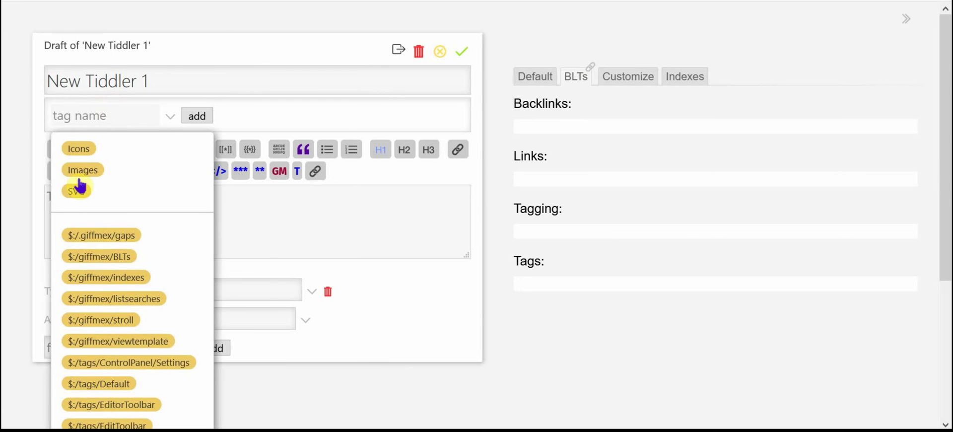
{"action": "left_click", "coordinate": [76, 199]}
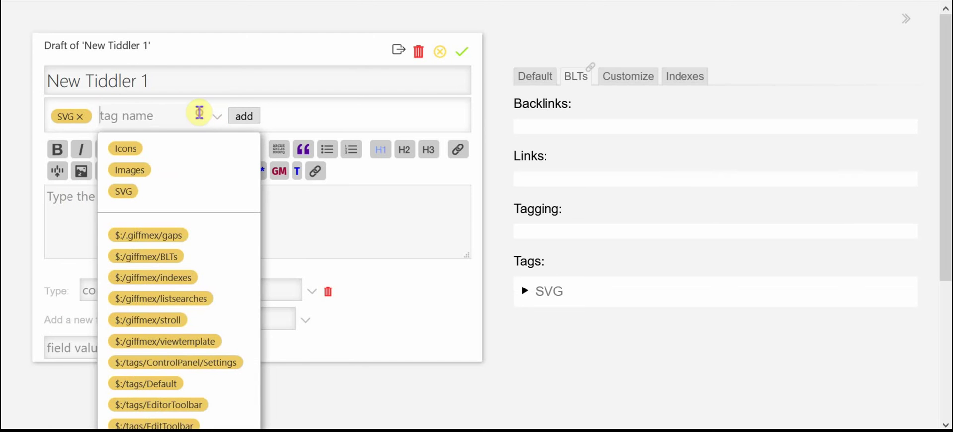
{"action": "left_click", "coordinate": [191, 74]}
Write body bullets linking [[Link 1]], [[Link 2]], [[Links1]] plus 'Some content'.
{"action": "left_click", "coordinate": [242, 216]}
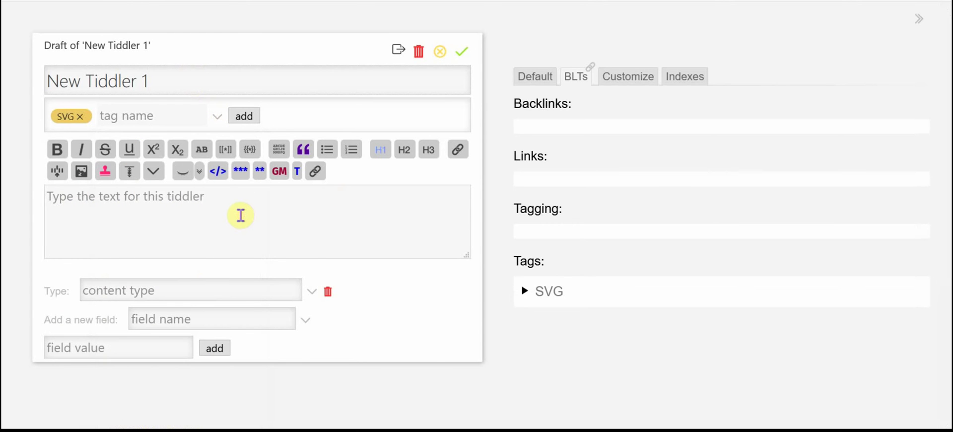
{"action": "type", "text": "* [["}
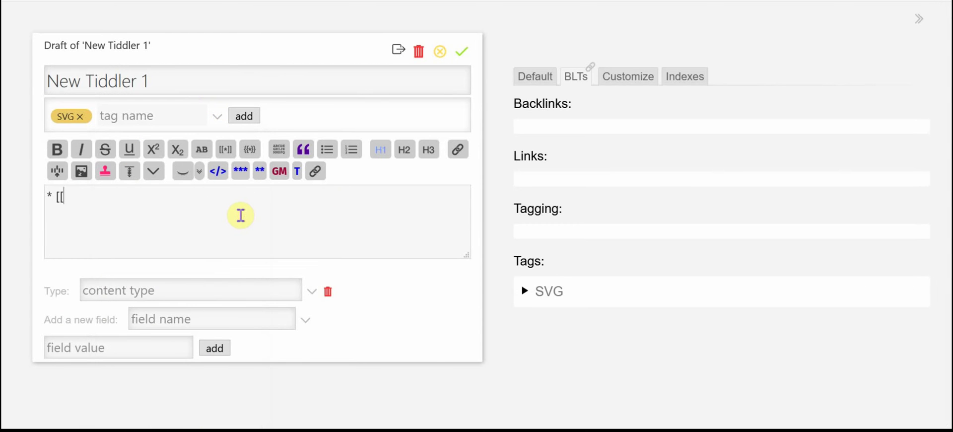
{"action": "type", "text": "Link"}
{"action": "type", "text": " 1]] *"}
{"action": "type", "text": " [[Lin"}
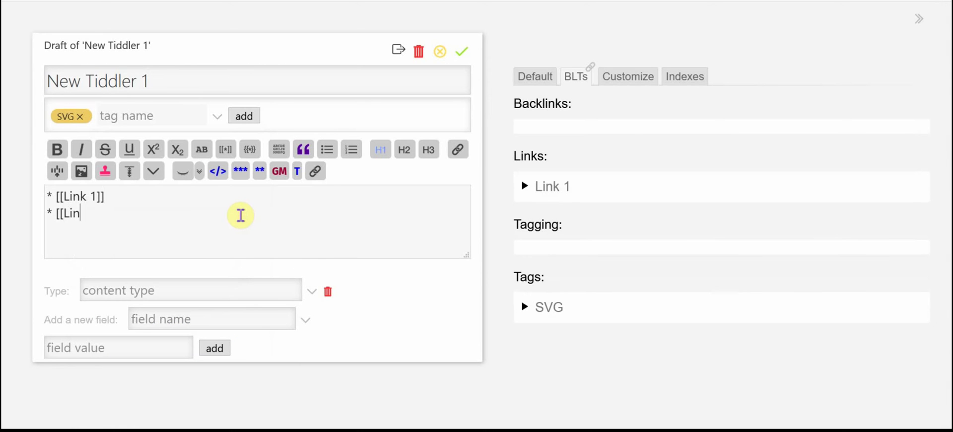
{"action": "type", "text": "k 2]]"}
{"action": "key", "text": "Return"}
{"action": "type", "text": "* [[Links"}
{"action": "key", "text": "BackSpace"}
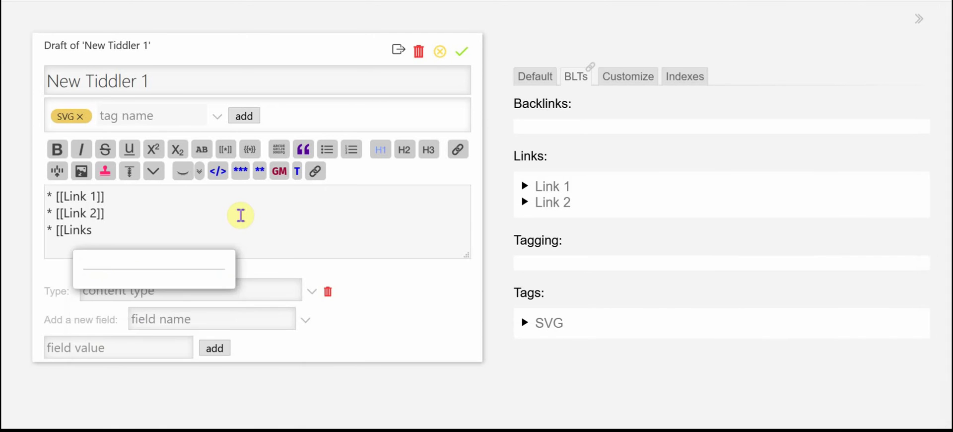
{"action": "type", "text": "1]]"}
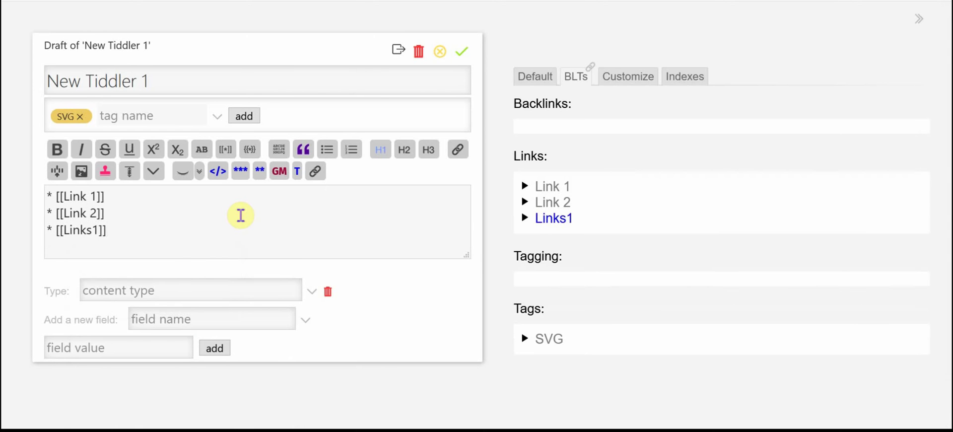
{"action": "key", "text": "Return"}
{"action": "type", "text": "* Some content."}
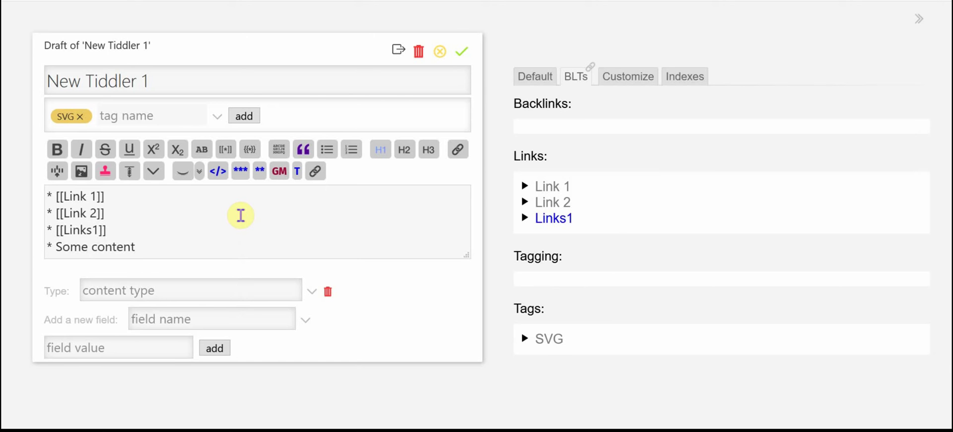
Save the New Tiddler 1 draft with the check mark.
{"action": "left_click", "coordinate": [462, 52]}
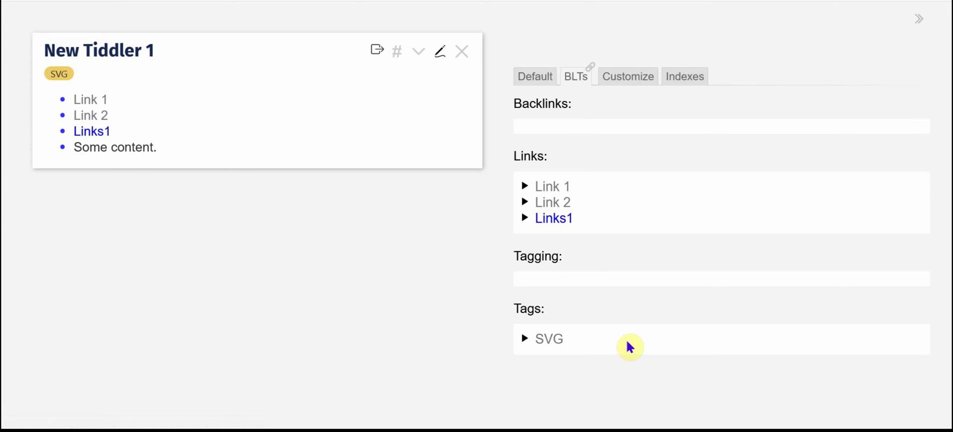
Create New Tiddler 2 with bullets linking [[New Tiddler 1]] and 'Content, more content!', then save.
{"action": "left_click", "coordinate": [527, 77]}
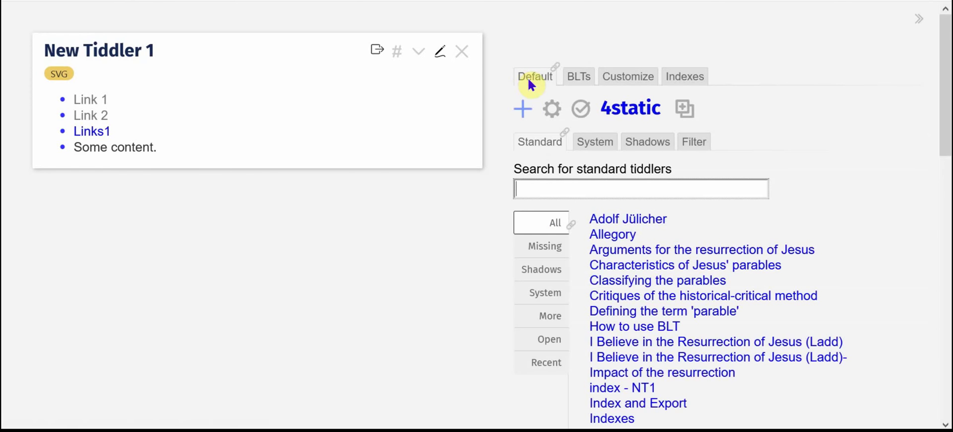
{"action": "left_click", "coordinate": [527, 109]}
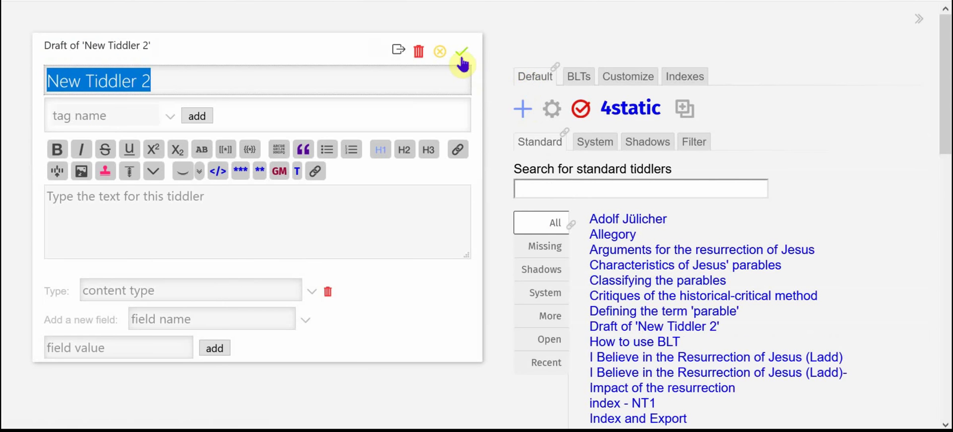
{"action": "left_click", "coordinate": [357, 203]}
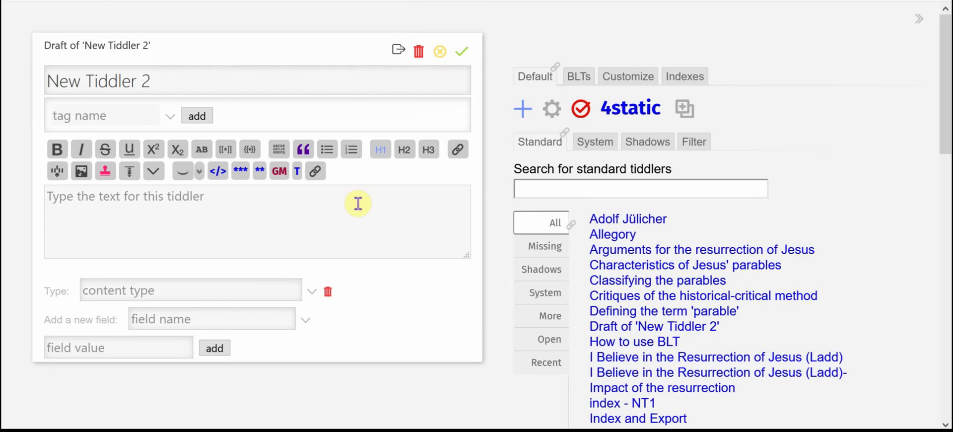
{"action": "type", "text": "* [[New"}
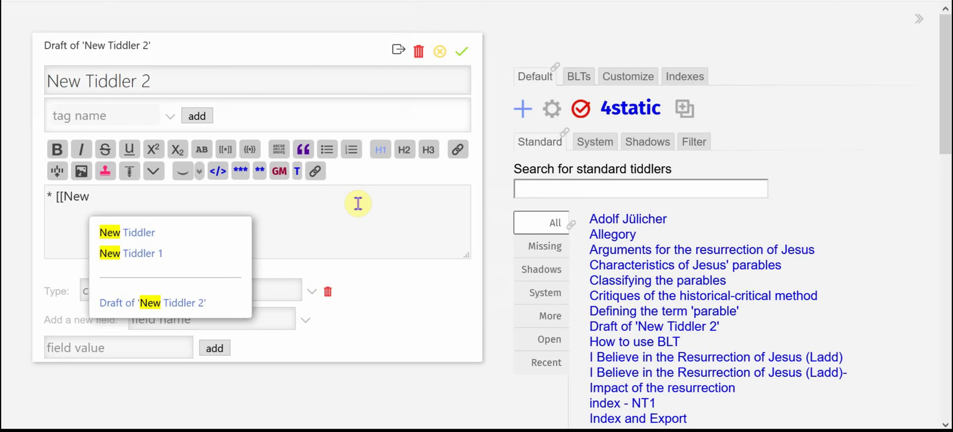
{"action": "key", "text": "Down"}
{"action": "key", "text": "Down"}
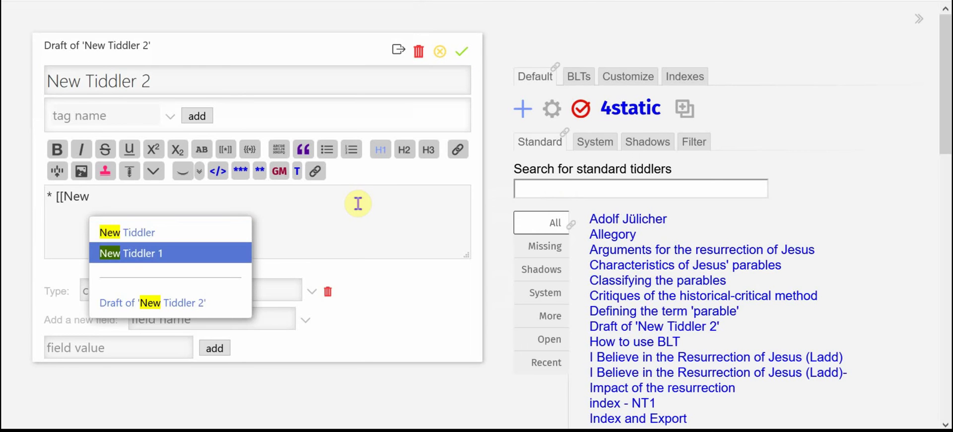
{"action": "key", "text": "Return"}
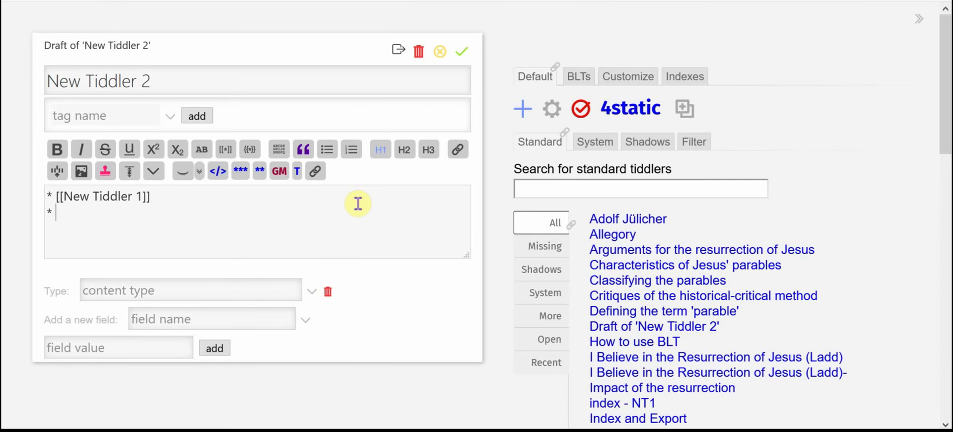
{"action": "type", "text": "Content, more content!"}
{"action": "left_click", "coordinate": [466, 50]}
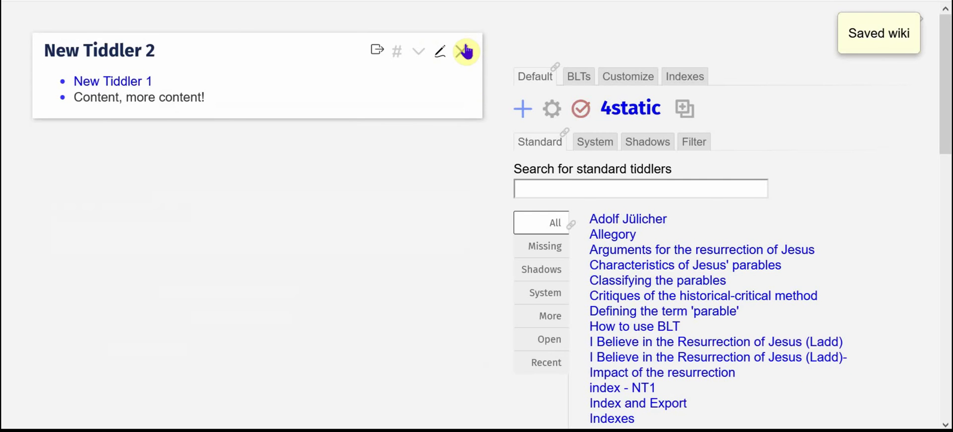
Follow the New Tiddler 1 link in the BLTs panel to see New Tiddler 2 as backlink.
{"action": "left_click", "coordinate": [575, 76]}
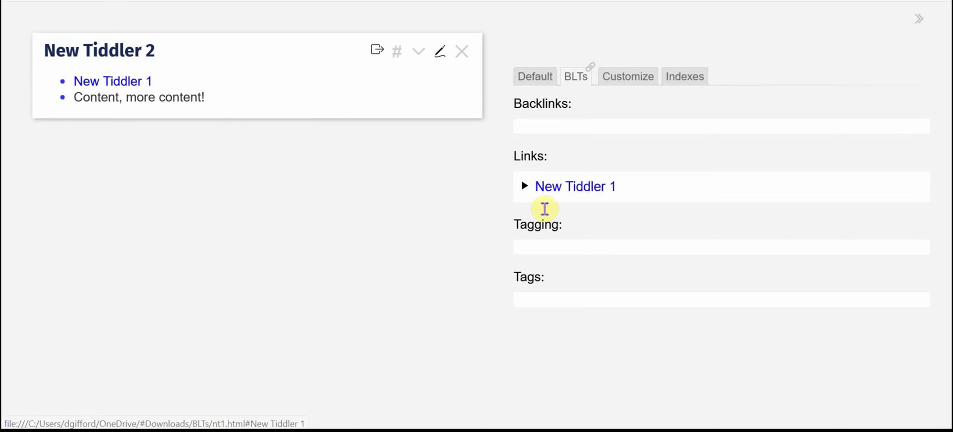
{"action": "left_click", "coordinate": [587, 188]}
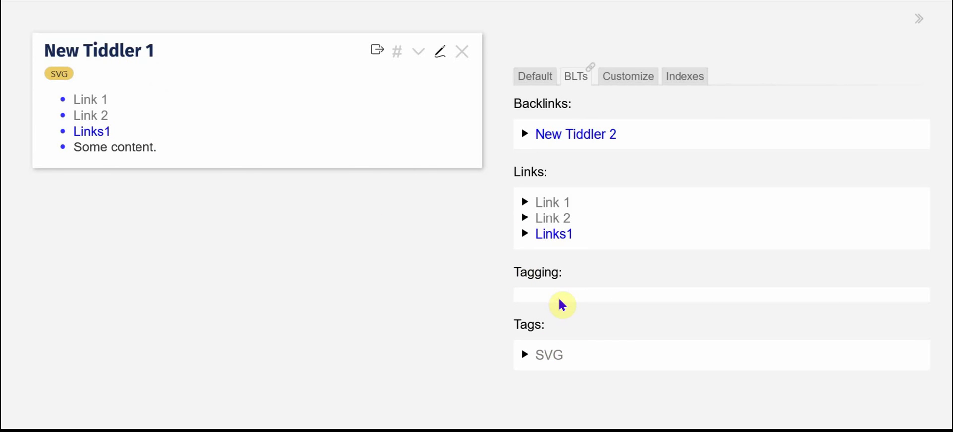
Create another new tiddler, New Tiddler 3.
{"action": "left_click", "coordinate": [529, 74]}
{"action": "left_click", "coordinate": [523, 110]}
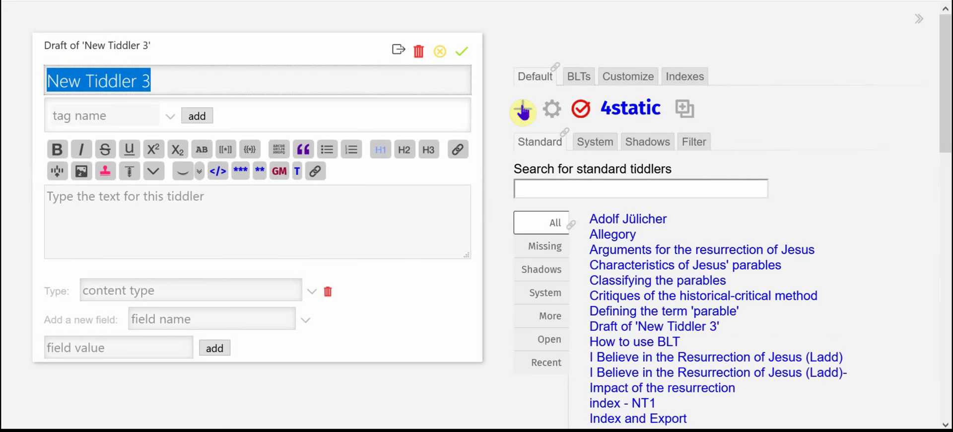
{"action": "left_click", "coordinate": [312, 209]}
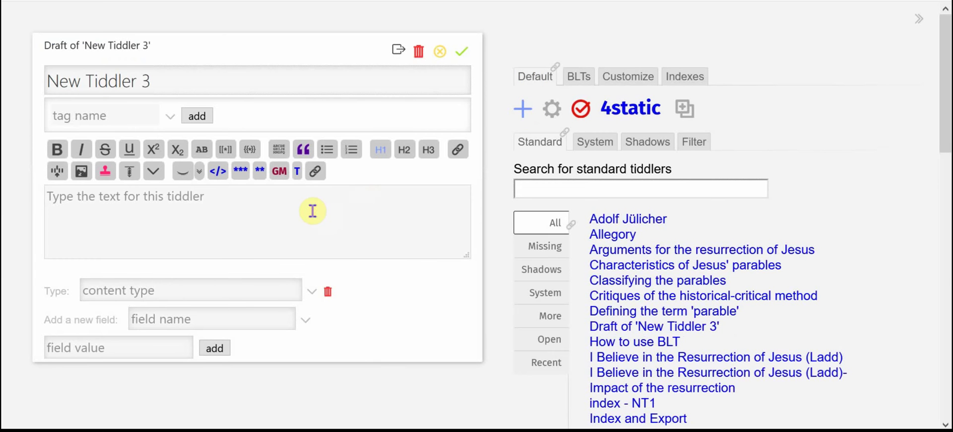
Add the tag 'New Tiddler 1' to New Tiddler 3.
{"action": "left_click", "coordinate": [132, 114]}
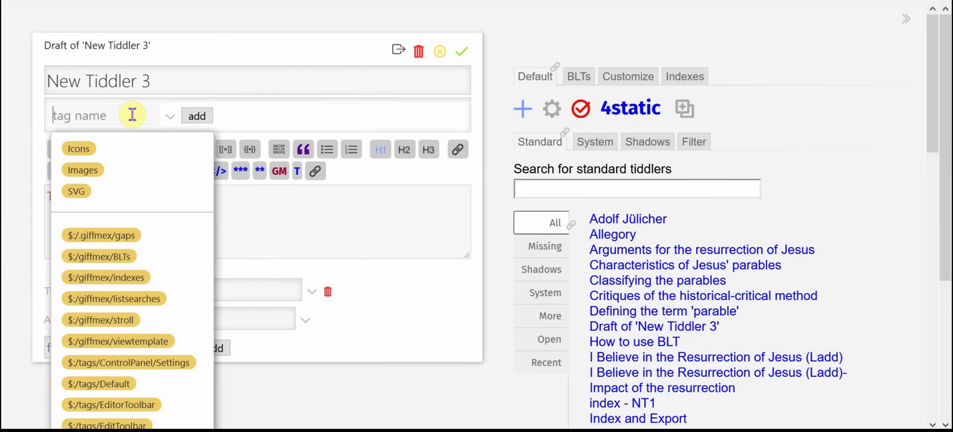
{"action": "type", "text": "new"}
{"action": "key", "text": "BackSpace"}
{"action": "key", "text": "BackSpace"}
{"action": "key", "text": "BackSpace"}
{"action": "type", "text": "New tidd"}
{"action": "key", "text": "BackSpace"}
{"action": "key", "text": "BackSpace"}
{"action": "key", "text": "BackSpace"}
{"action": "key", "text": "BackSpace"}
{"action": "type", "text": "Tddie"}
{"action": "key", "text": "BackSpace"}
{"action": "key", "text": "BackSpace"}
{"action": "key", "text": "BackSpace"}
{"action": "key", "text": "BackSpace"}
{"action": "type", "text": "iddler 1"}
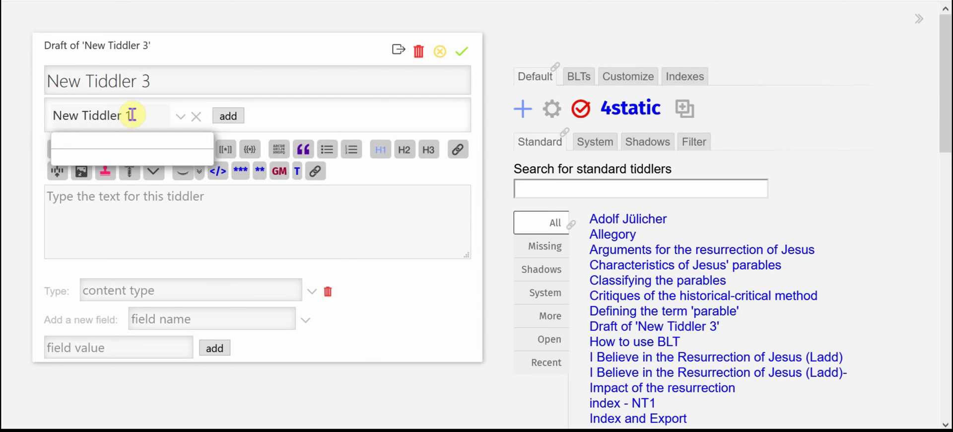
{"action": "left_click", "coordinate": [228, 116]}
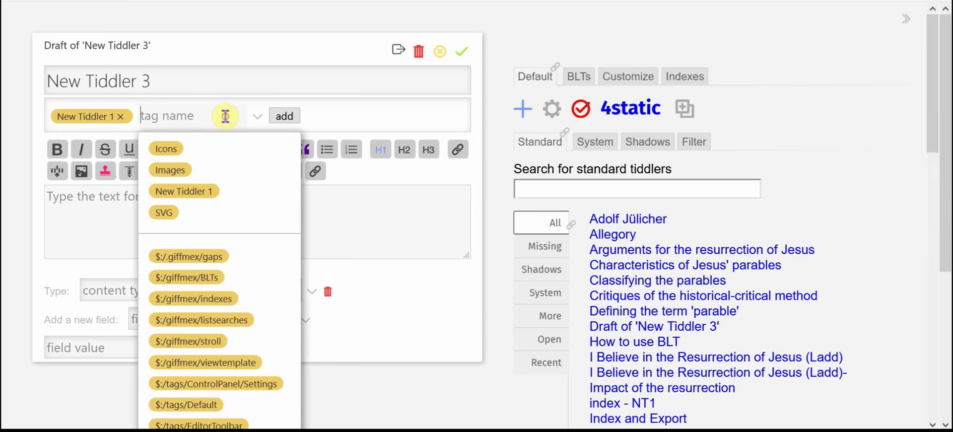
Save New Tiddler 3 and open New Tiddler 1 from the BLTs panel.
{"action": "left_click", "coordinate": [458, 51]}
{"action": "left_click", "coordinate": [585, 76]}
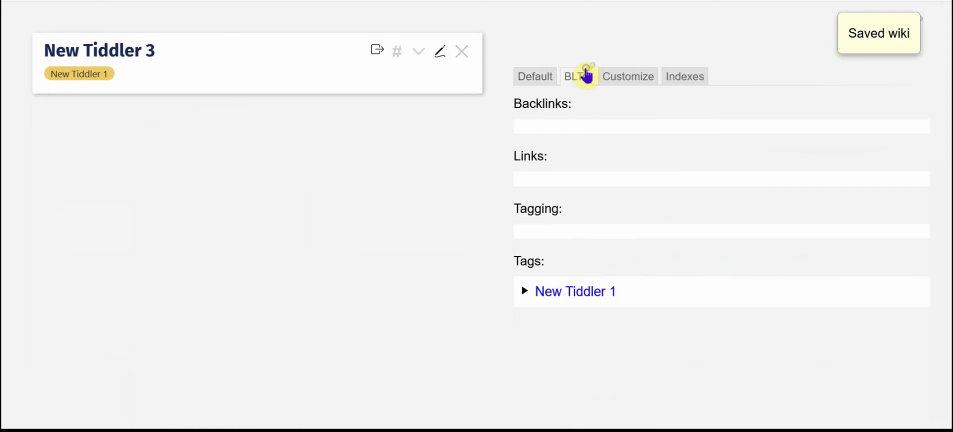
{"action": "left_click", "coordinate": [574, 295]}
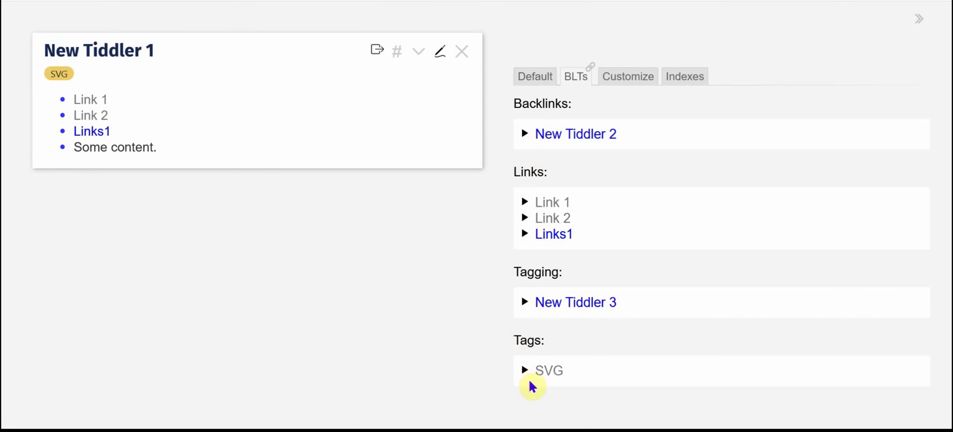
Toggle previews of New Tiddler 2 and New Tiddler 3 in New Tiddler 1's BLTs panel.
{"action": "left_click", "coordinate": [524, 133]}
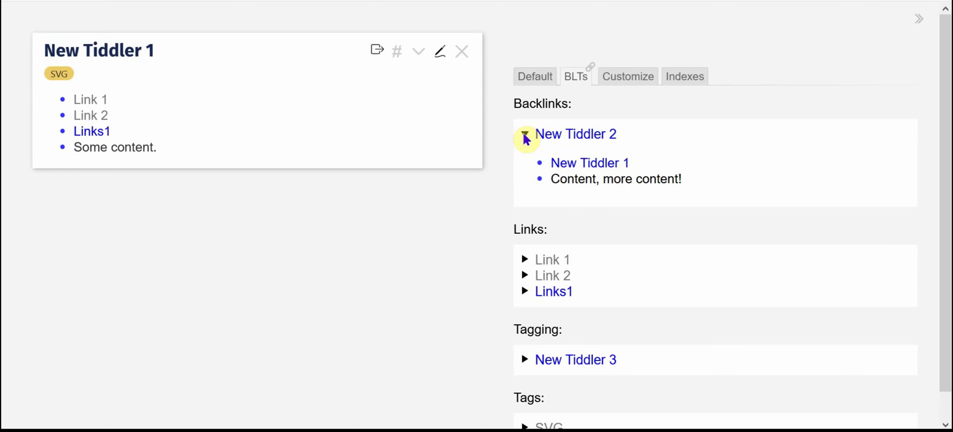
{"action": "left_click", "coordinate": [524, 134]}
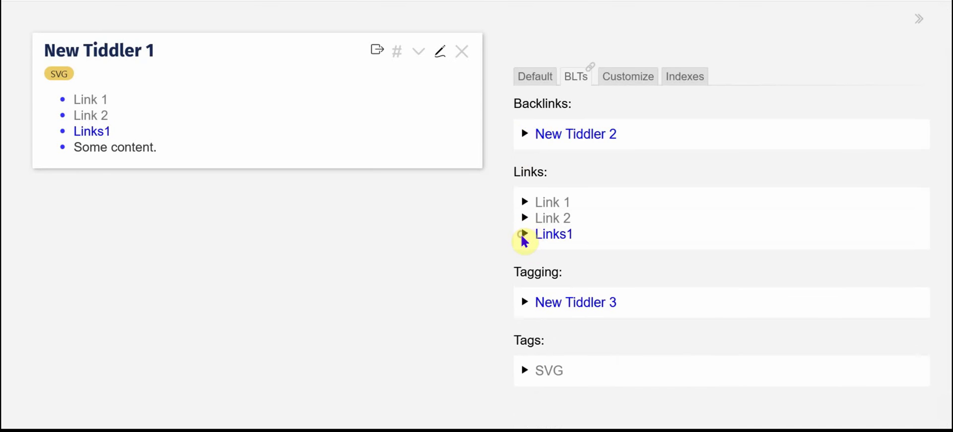
{"action": "left_click", "coordinate": [523, 301]}
{"action": "left_click", "coordinate": [524, 301]}
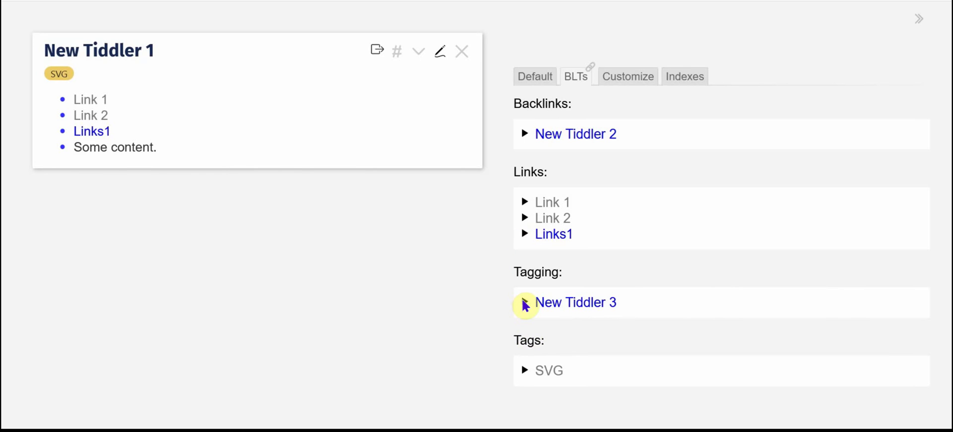
Open Links1 and leave its New Tiddler backlink preview expanded.
{"action": "left_click", "coordinate": [553, 232]}
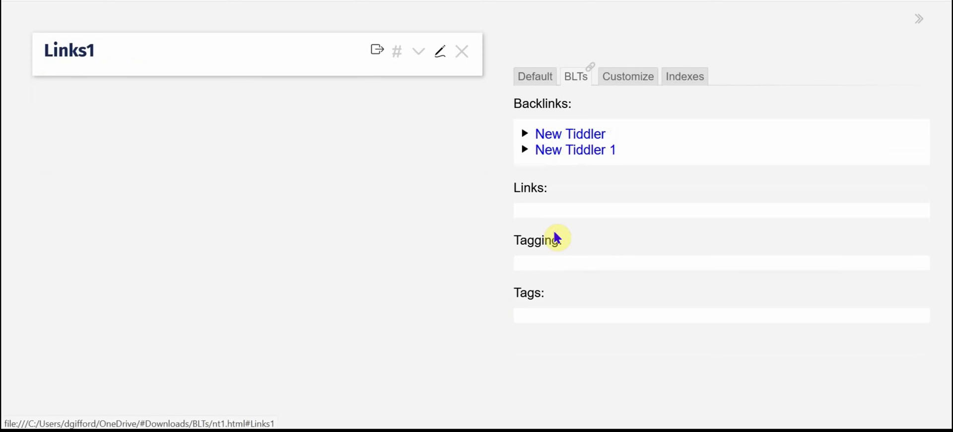
{"action": "left_click", "coordinate": [524, 150]}
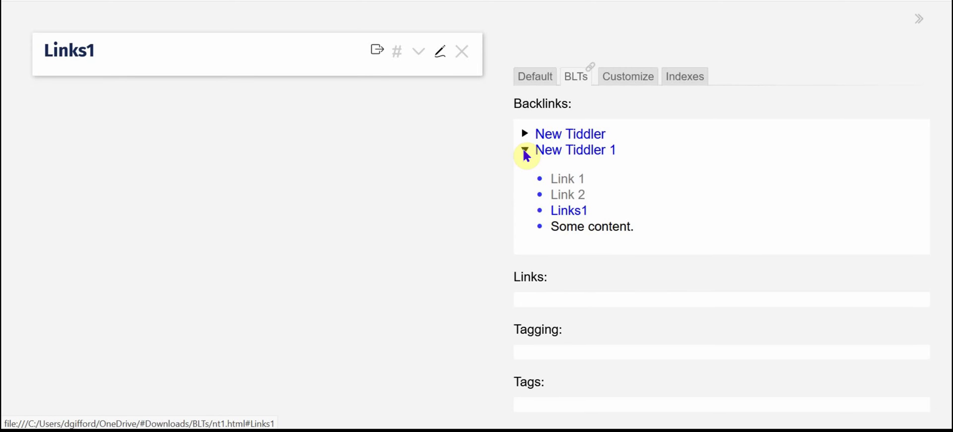
{"action": "left_click", "coordinate": [524, 150]}
{"action": "left_click", "coordinate": [525, 133]}
{"action": "left_click", "coordinate": [525, 133]}
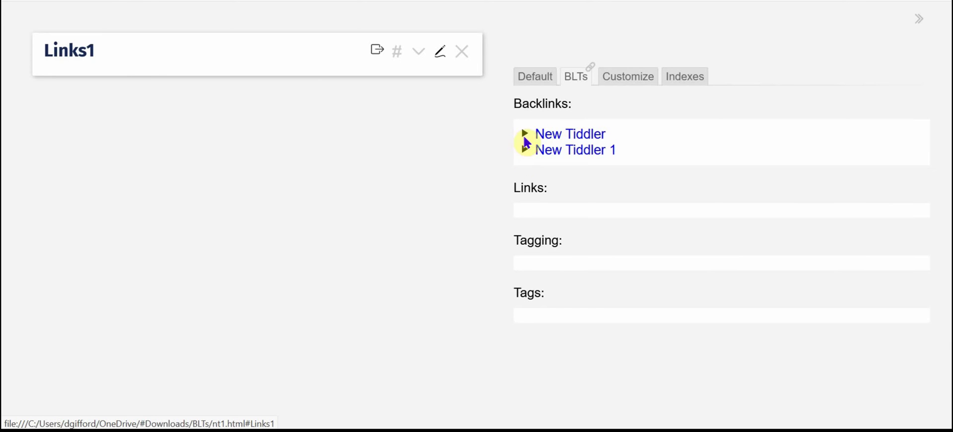
{"action": "left_click", "coordinate": [525, 135]}
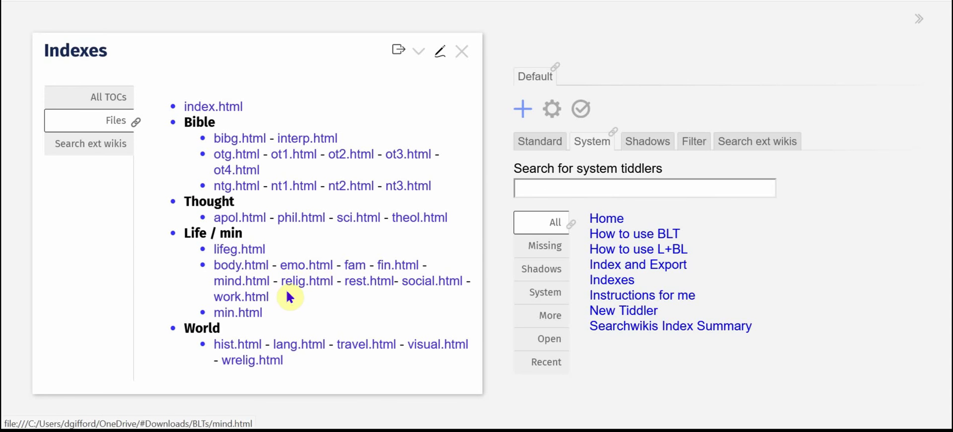
From the Indexes Files list, open nt1.html, go back, then try theol.html.
{"action": "left_click", "coordinate": [294, 187]}
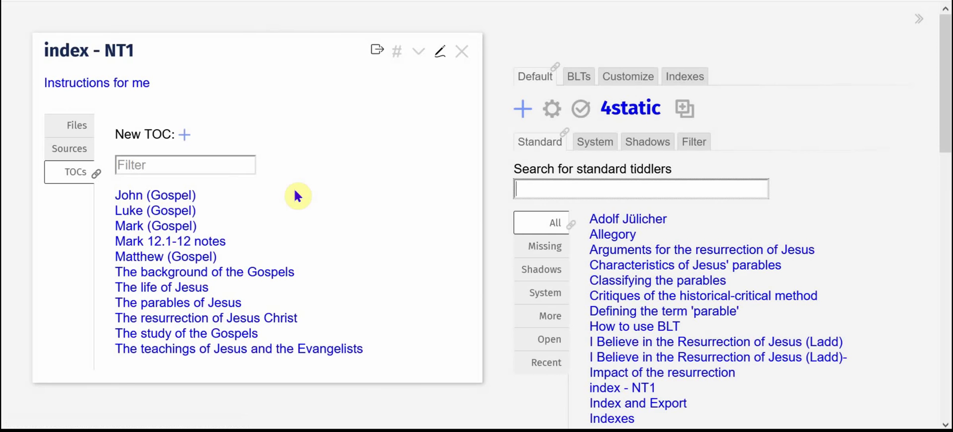
{"action": "key", "text": "alt+Left"}
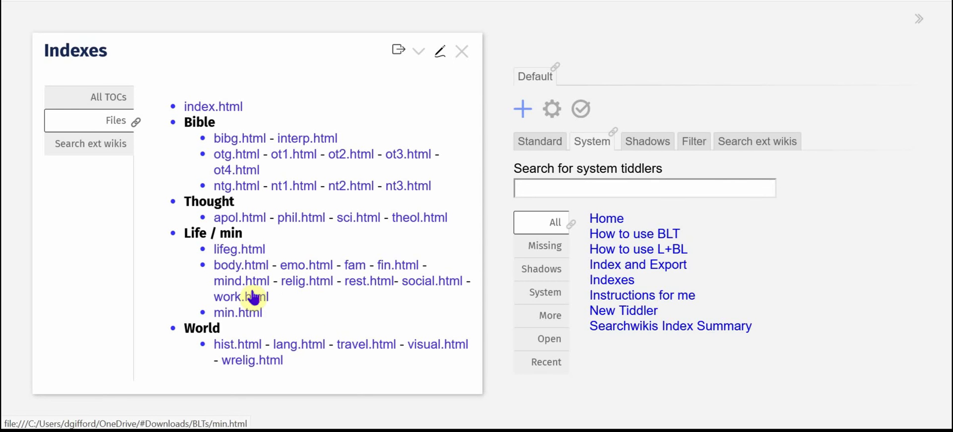
{"action": "left_click", "coordinate": [410, 216]}
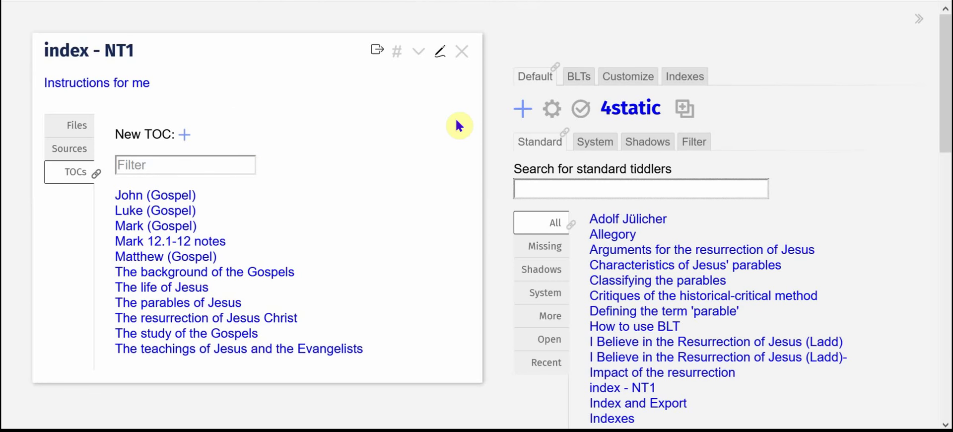
Open Mark 12.1-12 notes from the BLTs panel and scroll through it.
{"action": "left_click", "coordinate": [577, 83]}
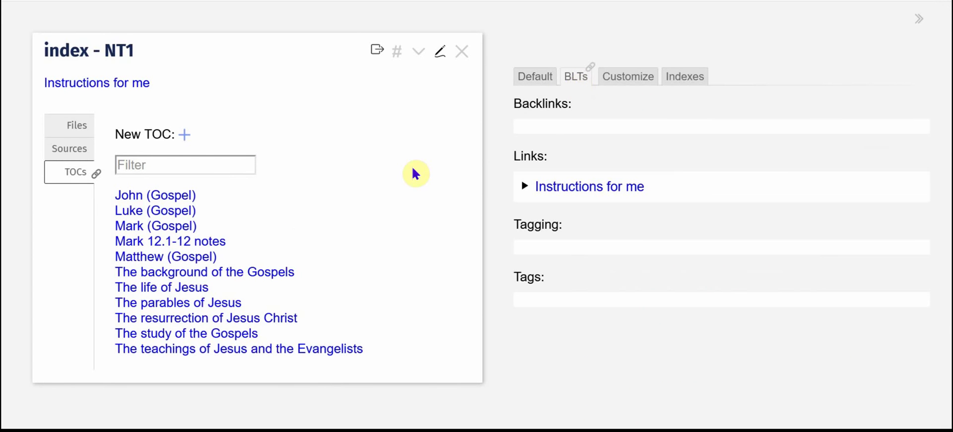
{"action": "left_click", "coordinate": [196, 241]}
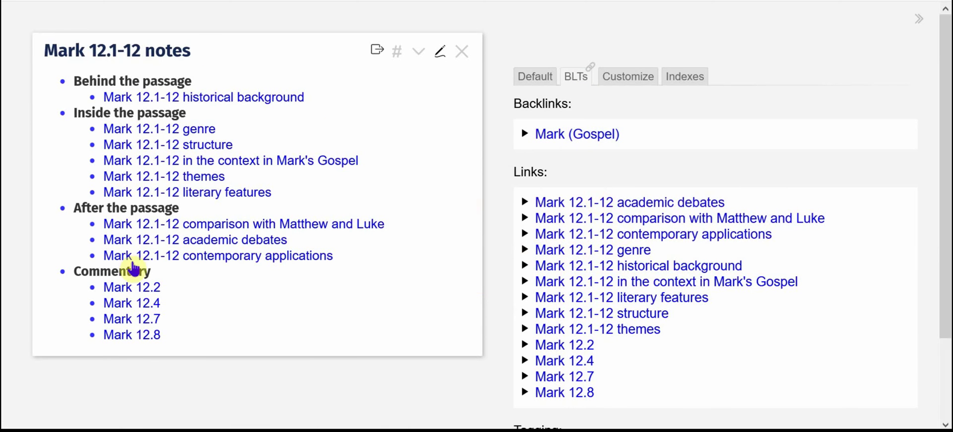
{"action": "left_click", "coordinate": [944, 148]}
{"action": "left_click_drag", "start_coordinate": [944, 148], "coordinate": [944, 206]}
{"action": "scroll", "coordinate": [938, 123], "scroll_direction": "up", "scroll_amount": 3}
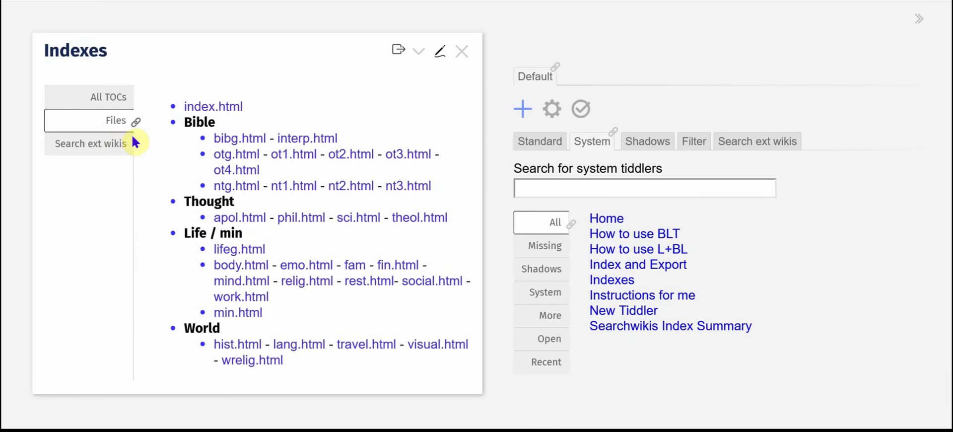
Switch the Indexes tiddler to its All TOCs tab.
{"action": "left_click", "coordinate": [95, 101]}
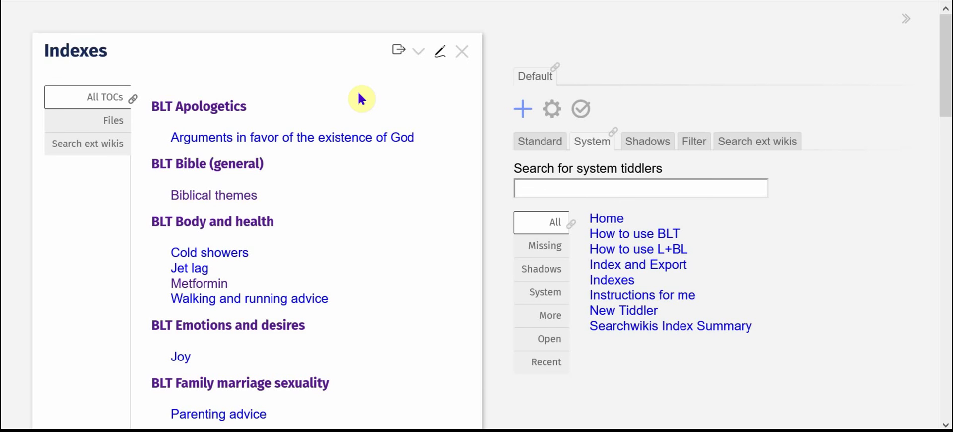
Search external wikis for 'met', open Metformin, then go back to the results.
{"action": "left_click", "coordinate": [104, 151]}
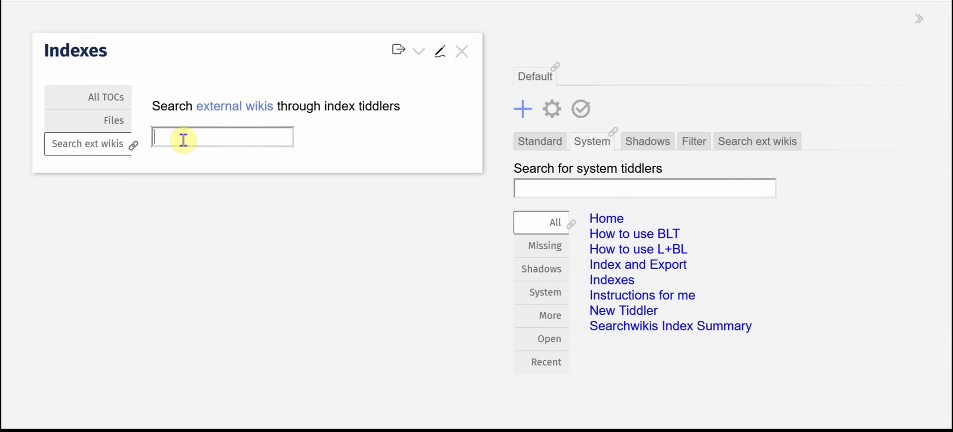
{"action": "type", "text": "met"}
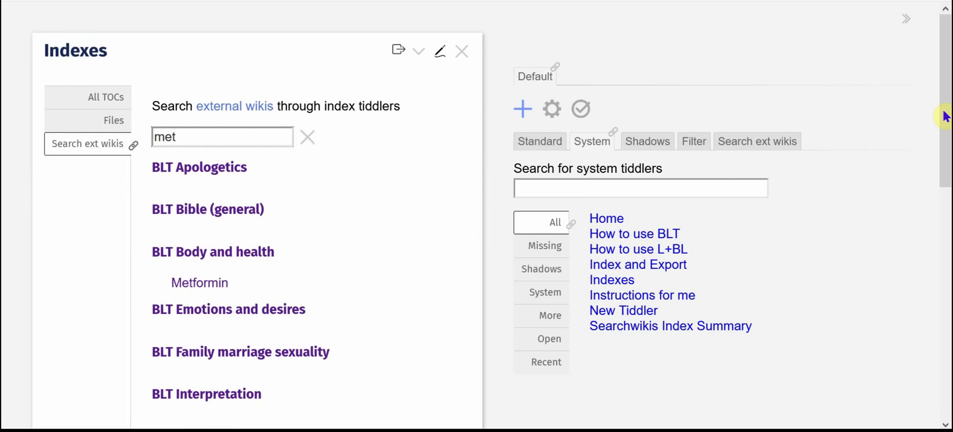
{"action": "left_click_drag", "start_coordinate": [943, 109], "coordinate": [908, 119]}
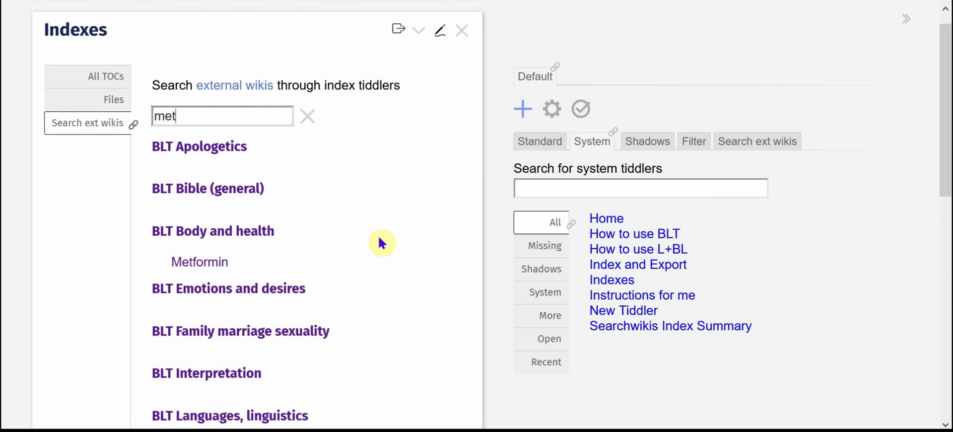
{"action": "left_click", "coordinate": [195, 263]}
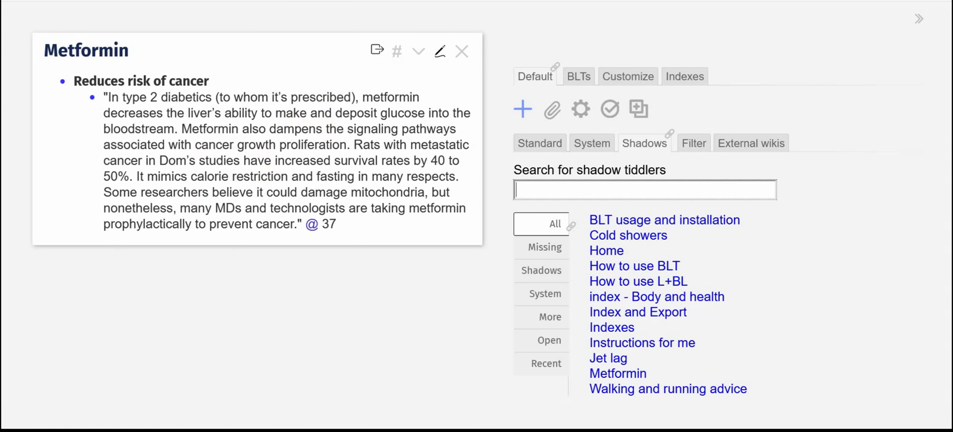
{"action": "key", "text": "alt+Left"}
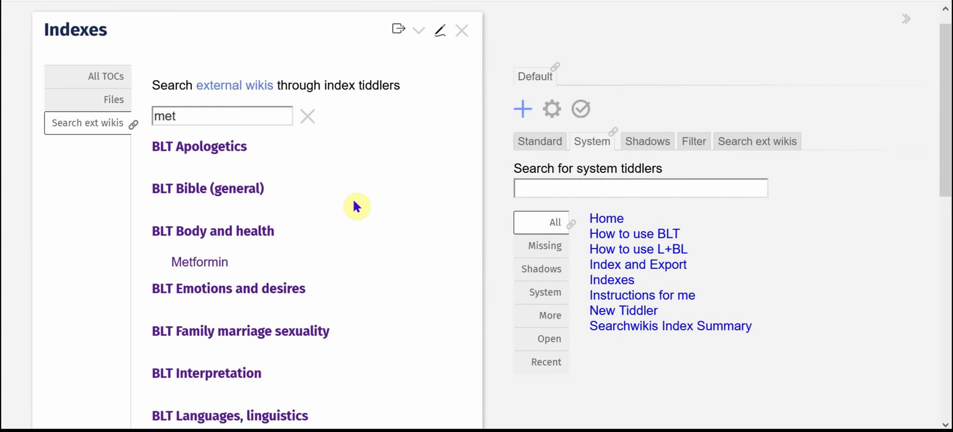
{"action": "key", "text": "ctrl+a"}
{"action": "key", "text": "BackSpace"}
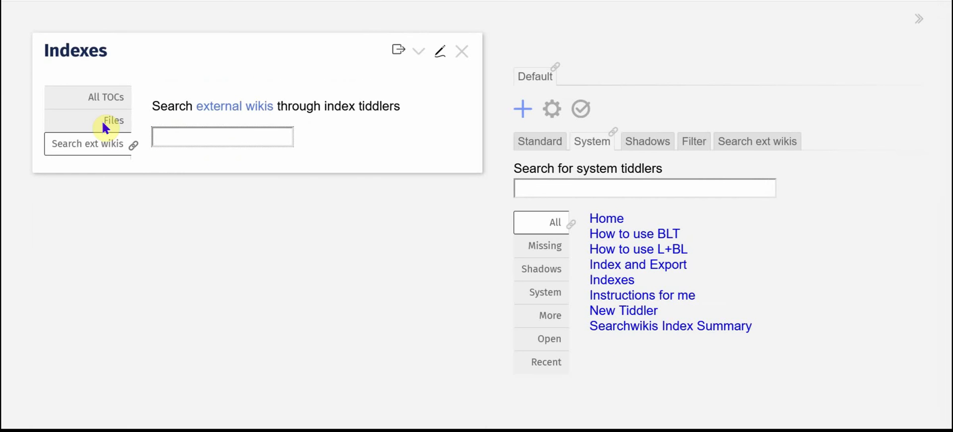
{"action": "type", "text": "peter"}
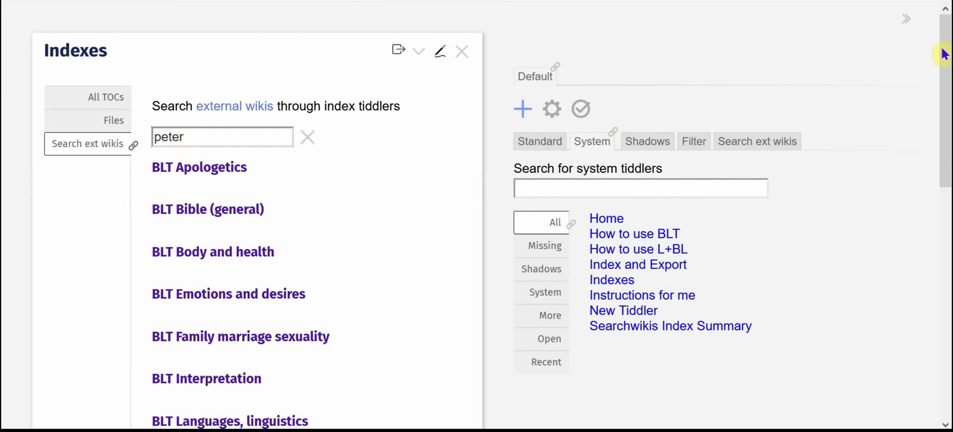
{"action": "scroll", "coordinate": [929, 272], "scroll_direction": "down", "scroll_amount": 10}
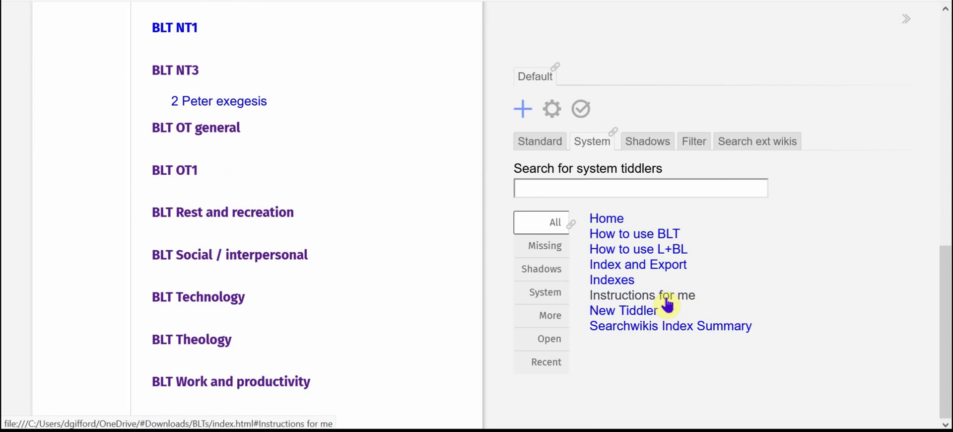
{"action": "left_click", "coordinate": [220, 103]}
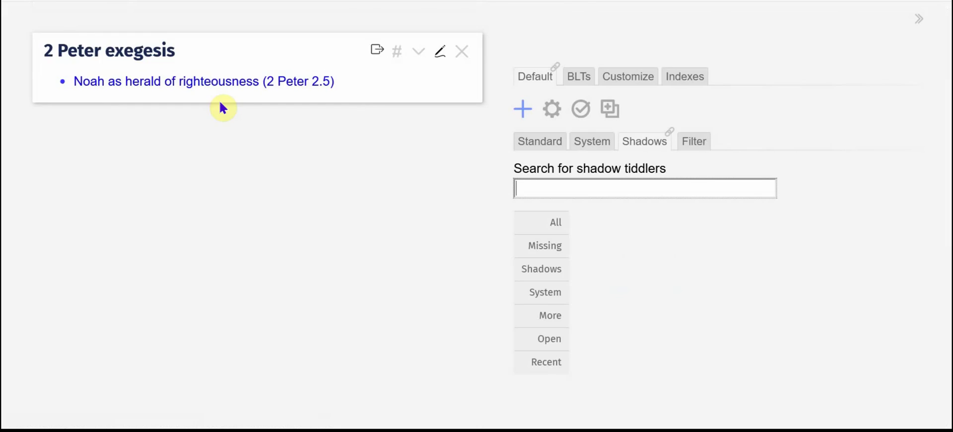
{"action": "left_click", "coordinate": [249, 82]}
{"action": "left_click", "coordinate": [462, 51]}
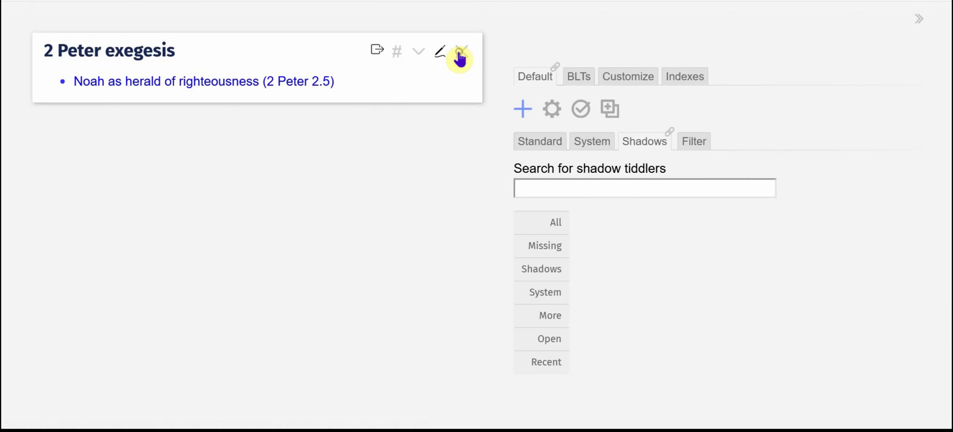
{"action": "left_click", "coordinate": [577, 74]}
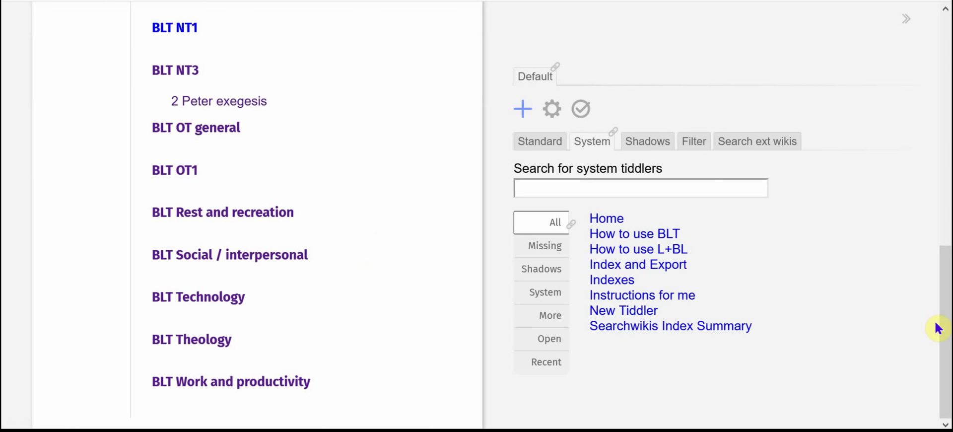
{"action": "left_click_drag", "start_coordinate": [942, 328], "coordinate": [923, 96]}
Replace 'peter' with 'mark' in the Search ext wikis box and scroll through the results.
{"action": "left_click", "coordinate": [207, 135]}
{"action": "left_click_drag", "start_coordinate": [207, 135], "coordinate": [132, 145]}
{"action": "type", "text": "mark"}
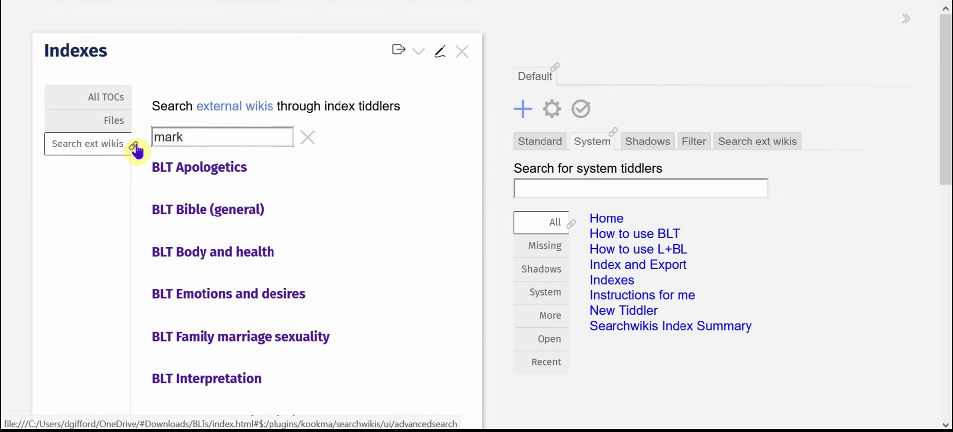
{"action": "left_click_drag", "start_coordinate": [946, 89], "coordinate": [948, 273]}
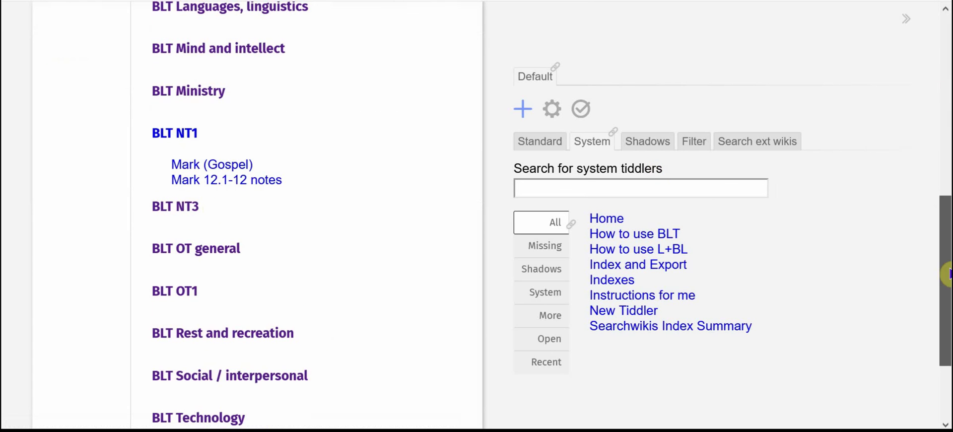
Try the Mark 12.1-12 notes link, go back after the file-not-found error, and scroll to the top.
{"action": "left_click", "coordinate": [227, 181]}
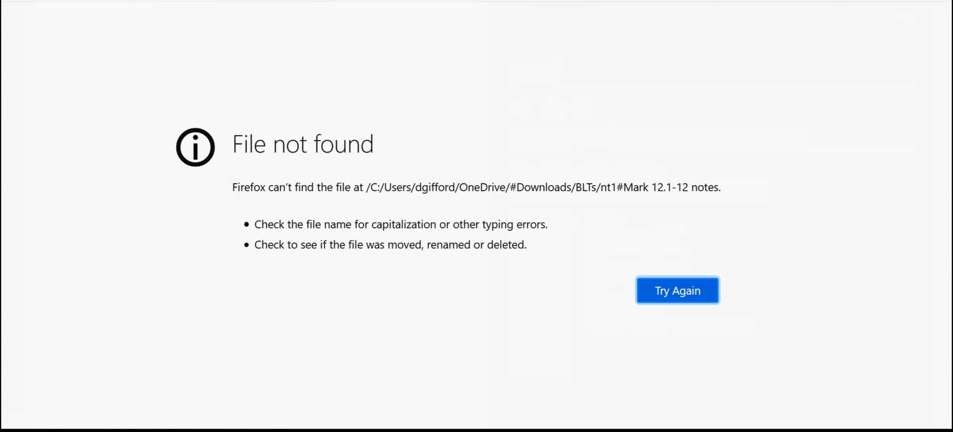
{"action": "key", "text": "alt+Left"}
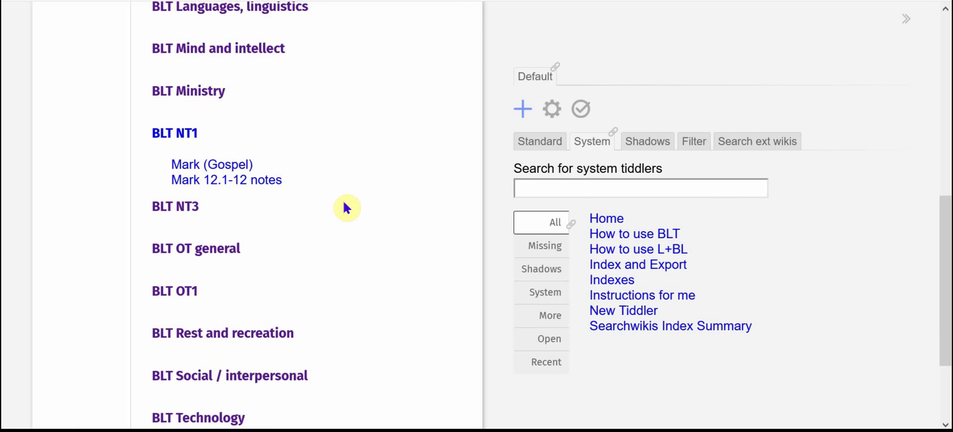
{"action": "left_click_drag", "start_coordinate": [942, 287], "coordinate": [898, 1]}
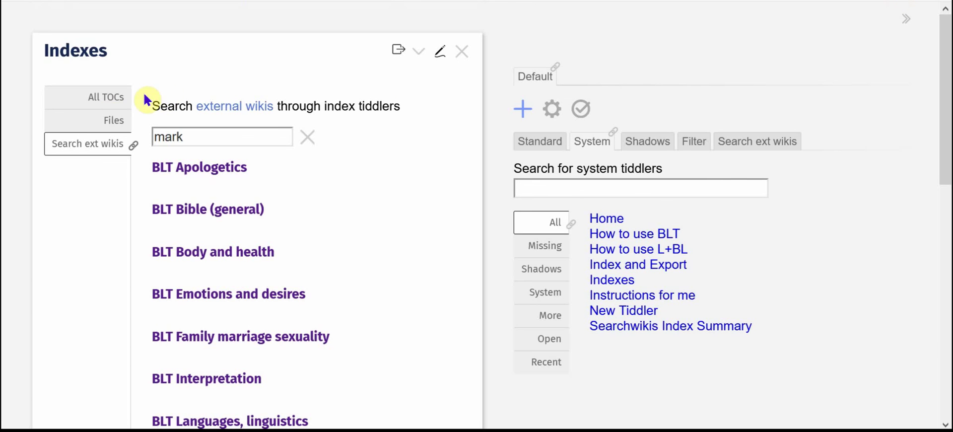
View the All TOCs tab, then return to Search ext wikis and scroll to the BLT NT1 results.
{"action": "left_click", "coordinate": [104, 98]}
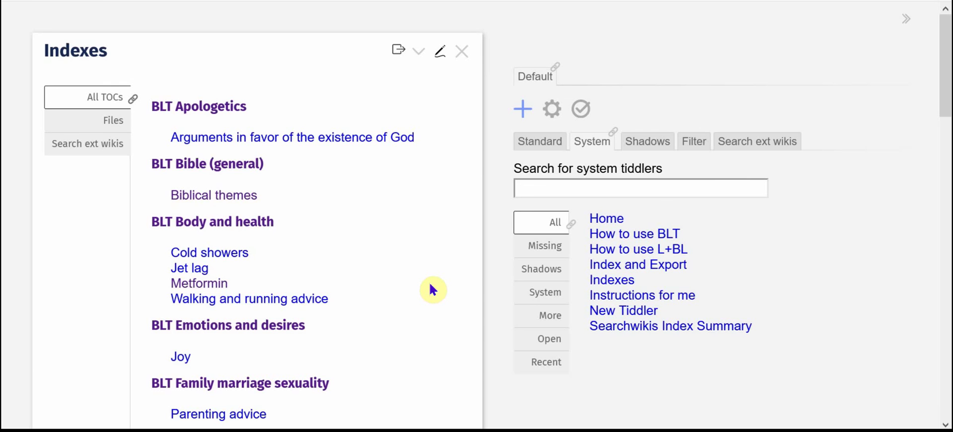
{"action": "left_click", "coordinate": [78, 147]}
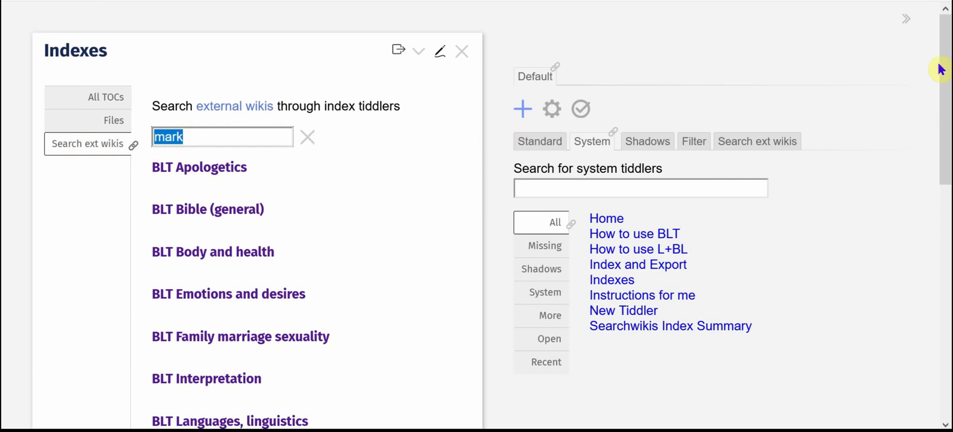
{"action": "left_click", "coordinate": [940, 199]}
{"action": "left_click_drag", "start_coordinate": [940, 199], "coordinate": [945, 263]}
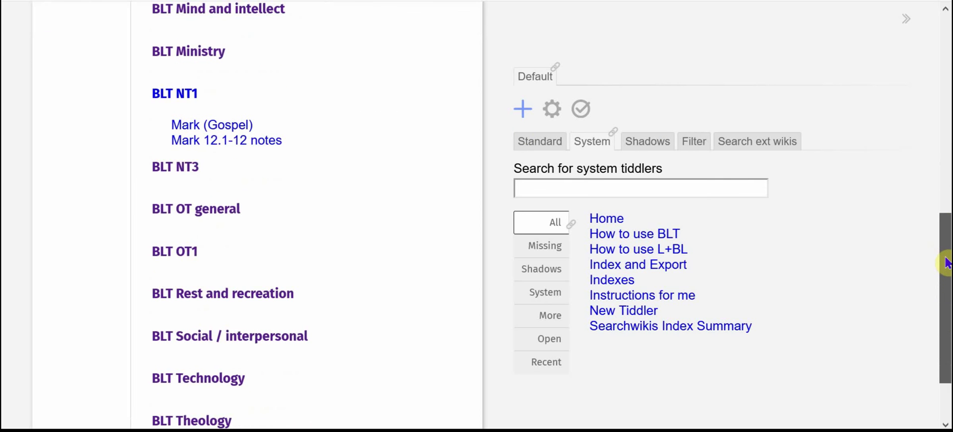
{"action": "left_click_drag", "start_coordinate": [945, 263], "coordinate": [919, 8]}
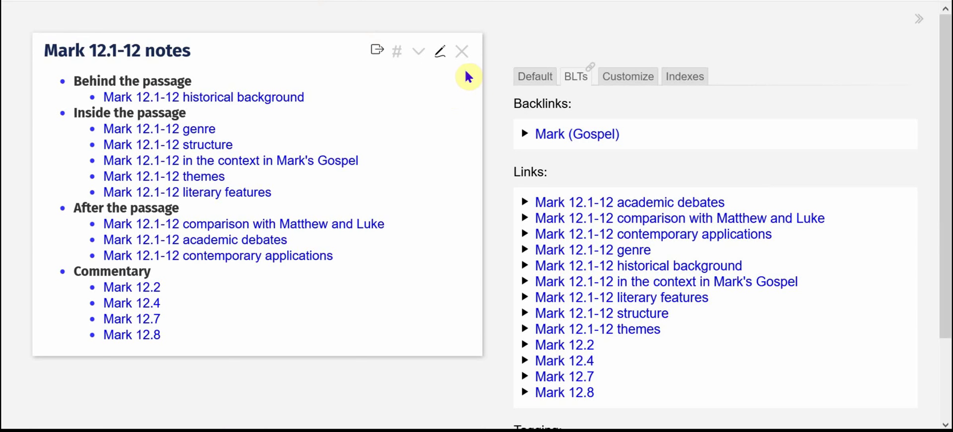
Start a new tiddler draft from the Default sidebar, with backlinks and links shown beside it.
{"action": "left_click", "coordinate": [542, 76]}
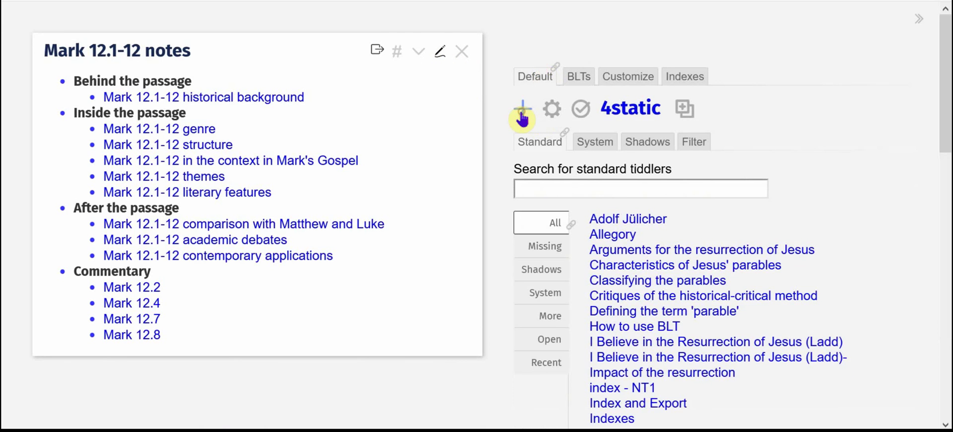
{"action": "left_click", "coordinate": [522, 118]}
{"action": "left_click", "coordinate": [578, 75]}
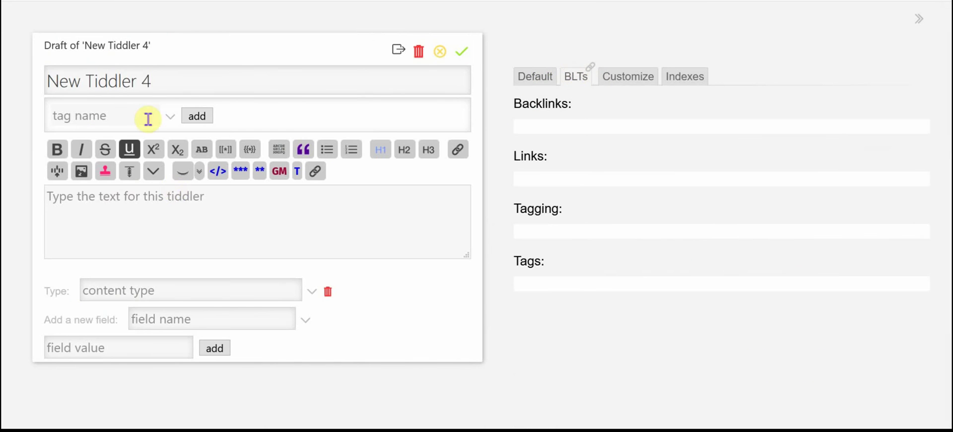
Enter the body bullet '* [ext[theol.html#Instructions for me]]' in the new tiddler.
{"action": "left_click", "coordinate": [144, 224]}
{"action": "type", "text": "* [ext"}
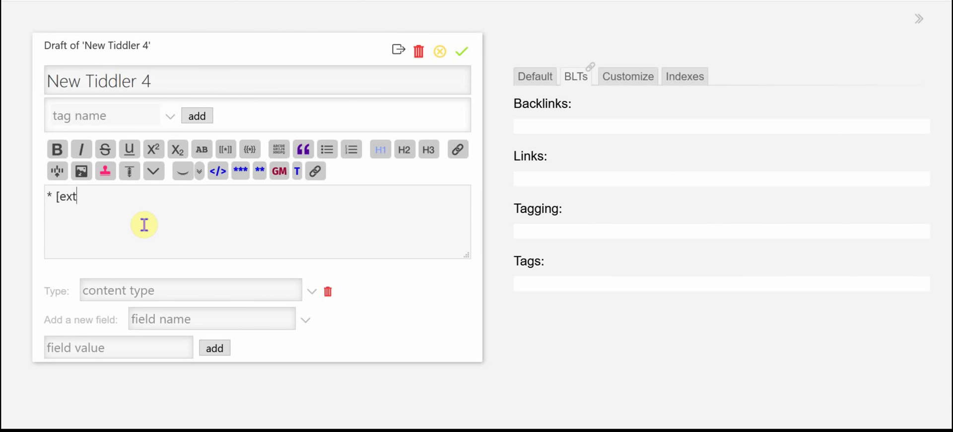
{"action": "type", "text": "[theol.h"}
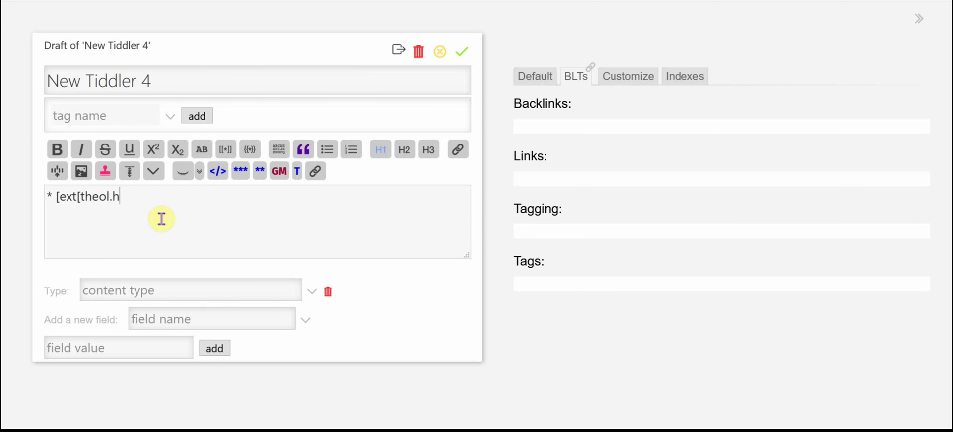
{"action": "key", "text": "BackSpace"}
{"action": "type", "text": "html#Instructors"}
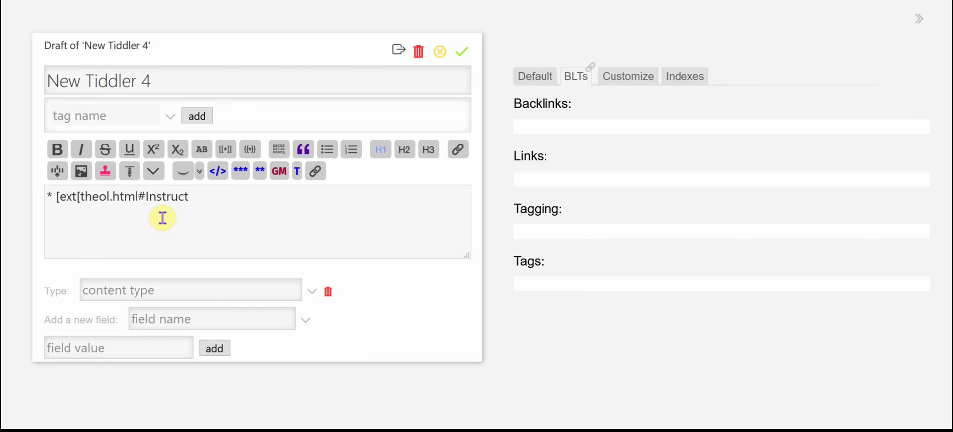
{"action": "key", "text": "BackSpace"}
{"action": "key", "text": "BackSpace"}
{"action": "key", "text": "BackSpace"}
{"action": "type", "text": "ions for me]]"}
{"action": "left_click", "coordinate": [462, 57]}
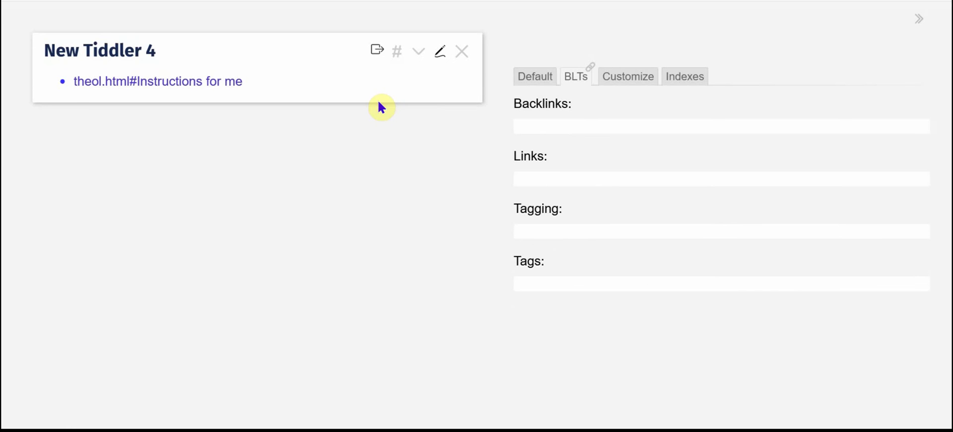
{"action": "left_click", "coordinate": [439, 51]}
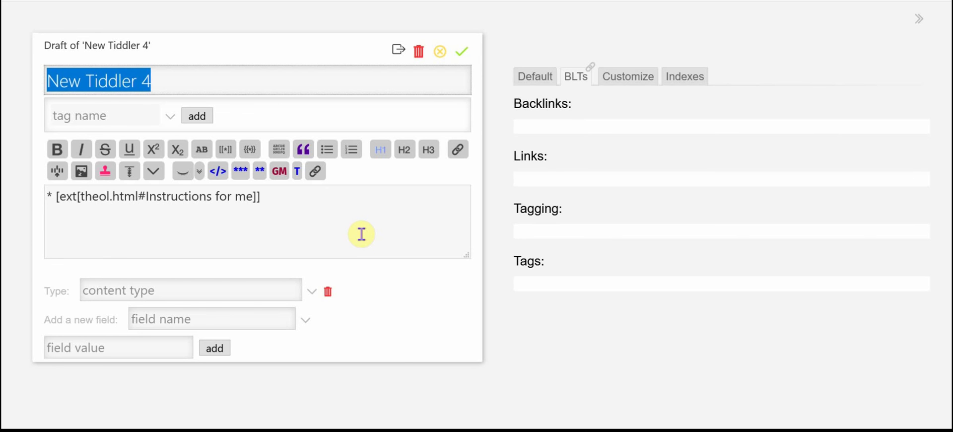
{"action": "left_click", "coordinate": [461, 51]}
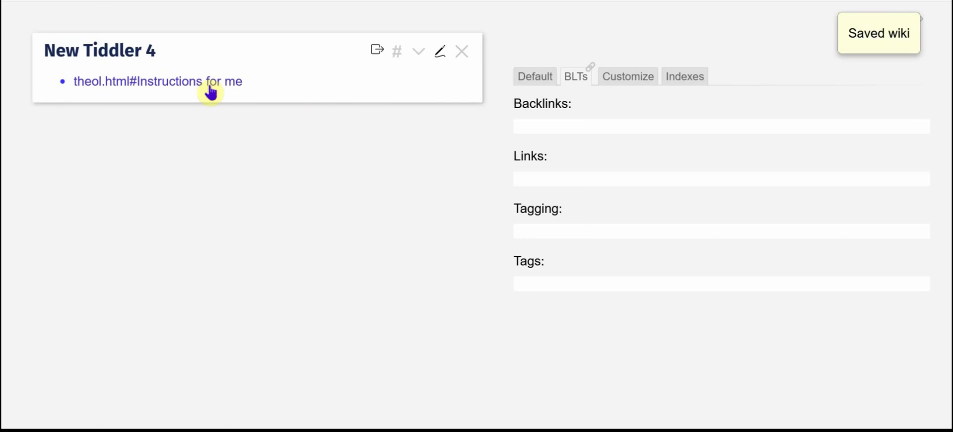
{"action": "left_click", "coordinate": [204, 83]}
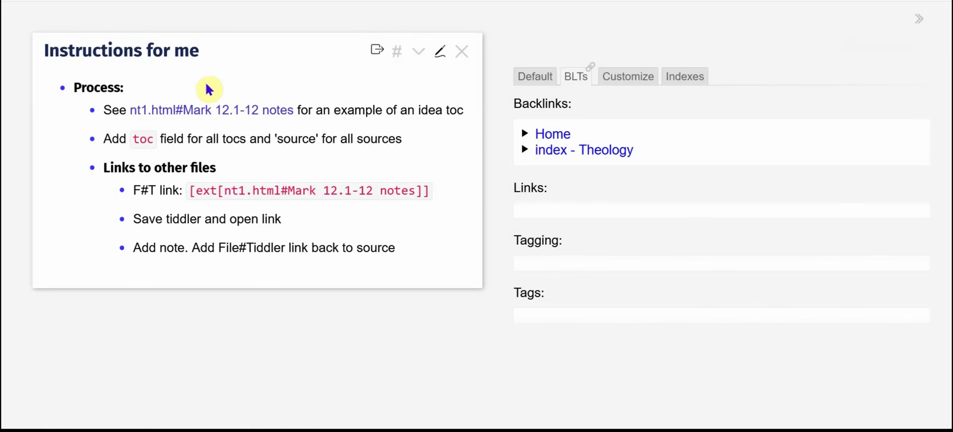
{"action": "key", "text": "ctrl+w"}
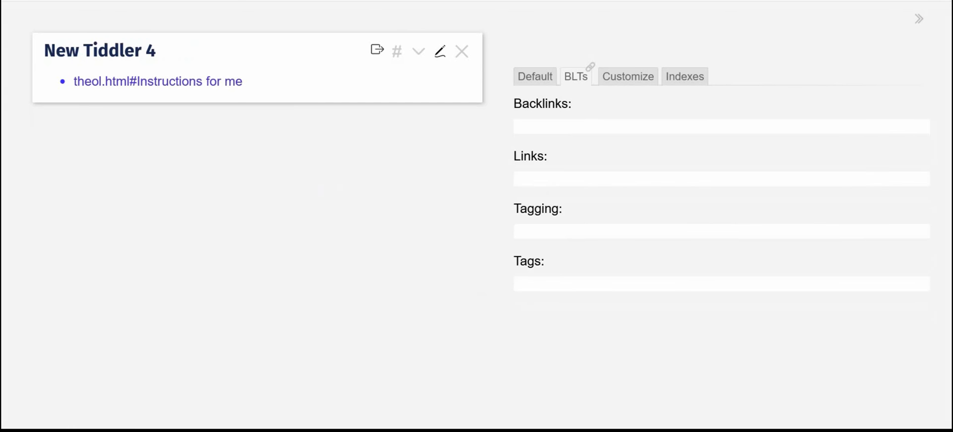